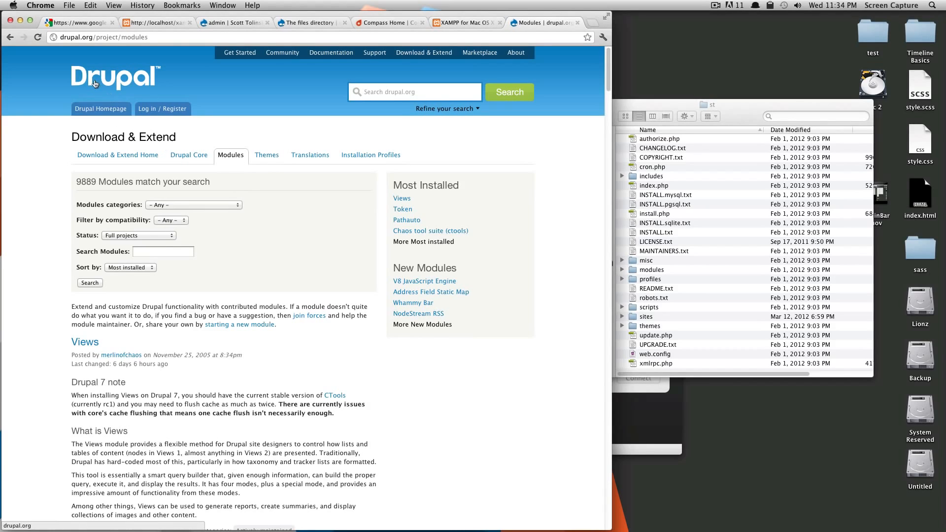
# - Go to the drupal.org homepage and open its listing of contributed themes
pyautogui.click(268, 157)
pyautogui.click(98, 79)
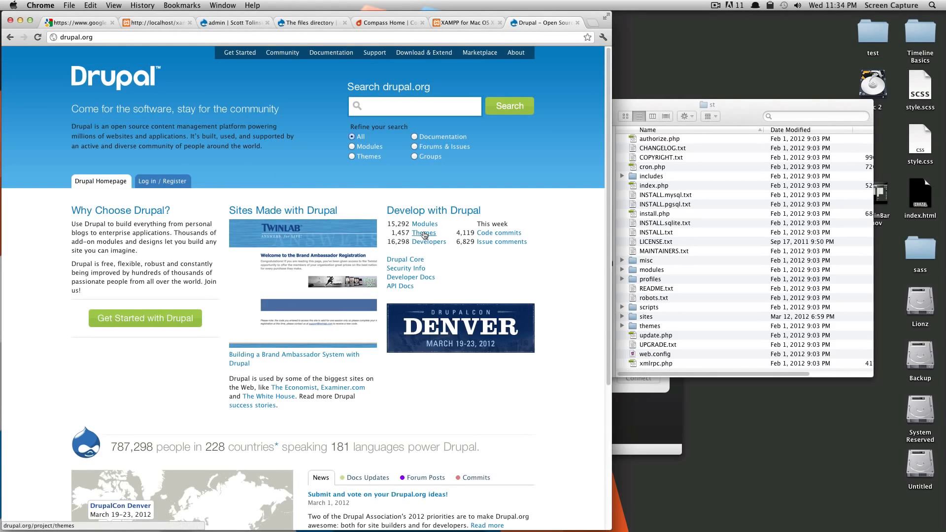
pyautogui.click(424, 233)
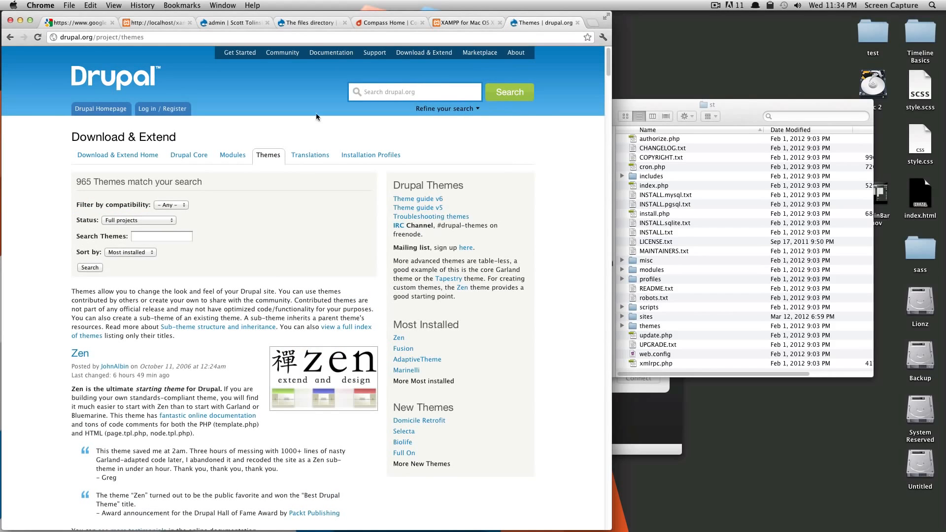
# - Browse the contributed themes and open the project page of the Omega - Responsive HTML5 Base Theme
pyautogui.scroll(-5, 250, 244)
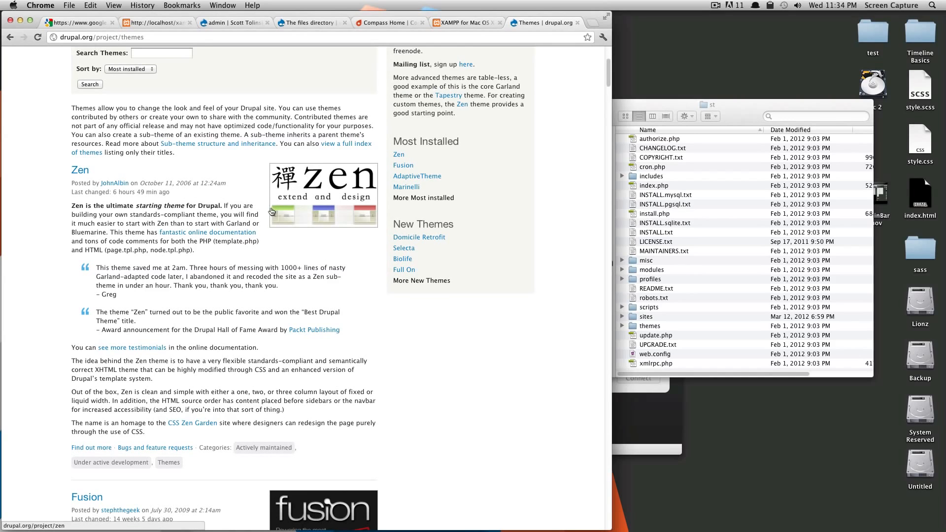
pyautogui.scroll(-1, 281, 285)
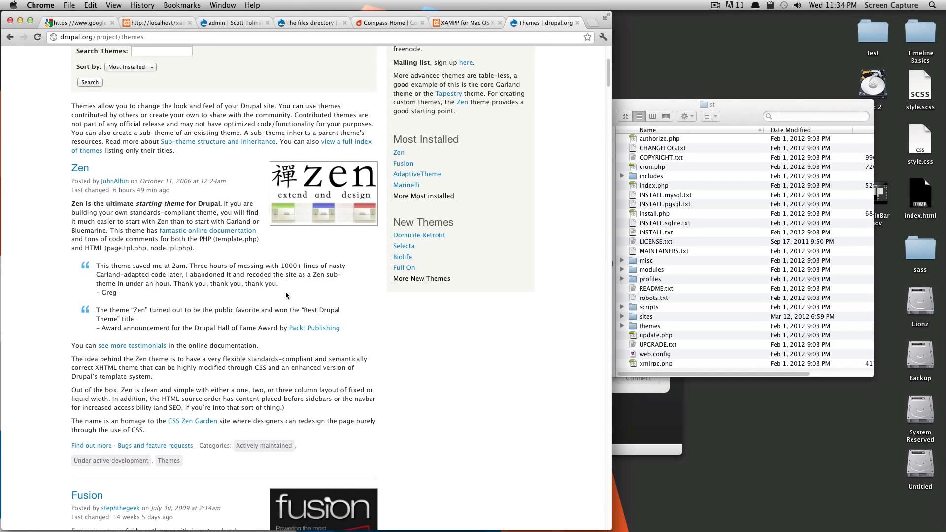
pyautogui.scroll(-10, 285, 295)
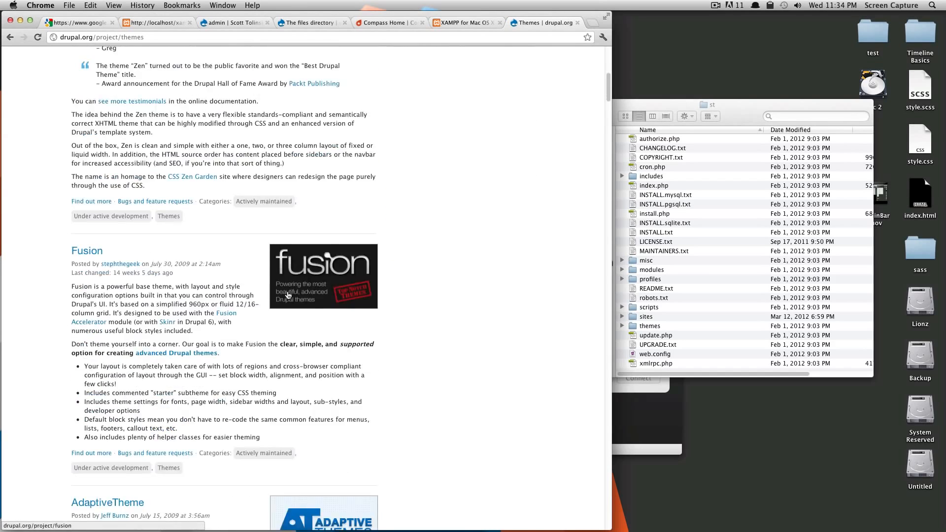
pyautogui.scroll(-14, 288, 295)
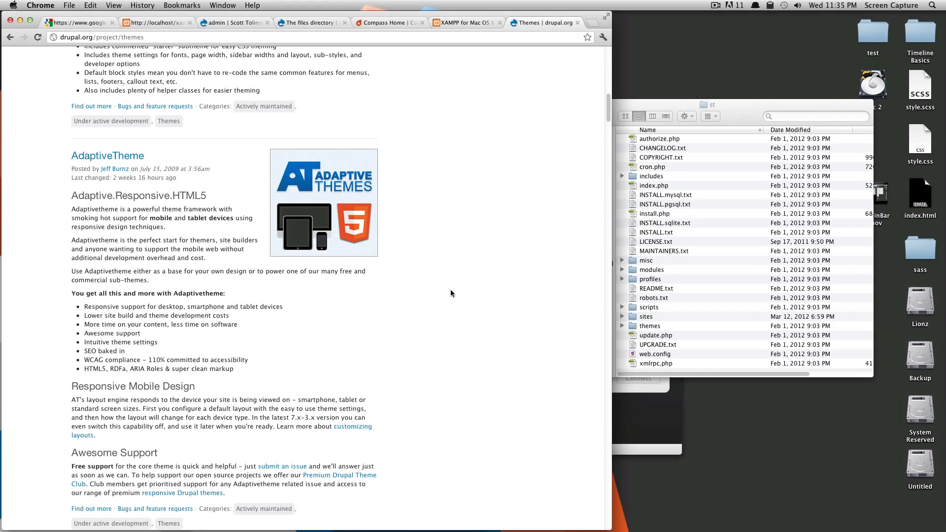
pyautogui.scroll(-10, 433, 286)
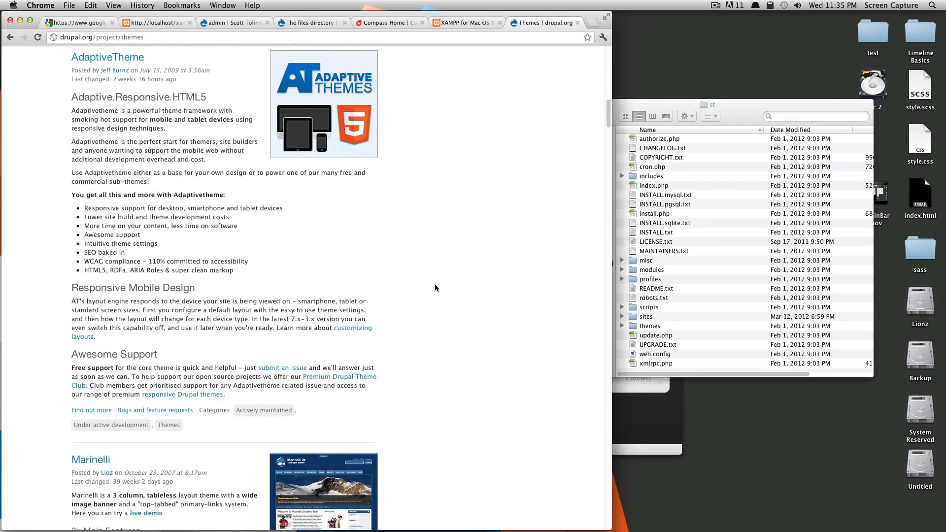
pyautogui.scroll(-3, 436, 290)
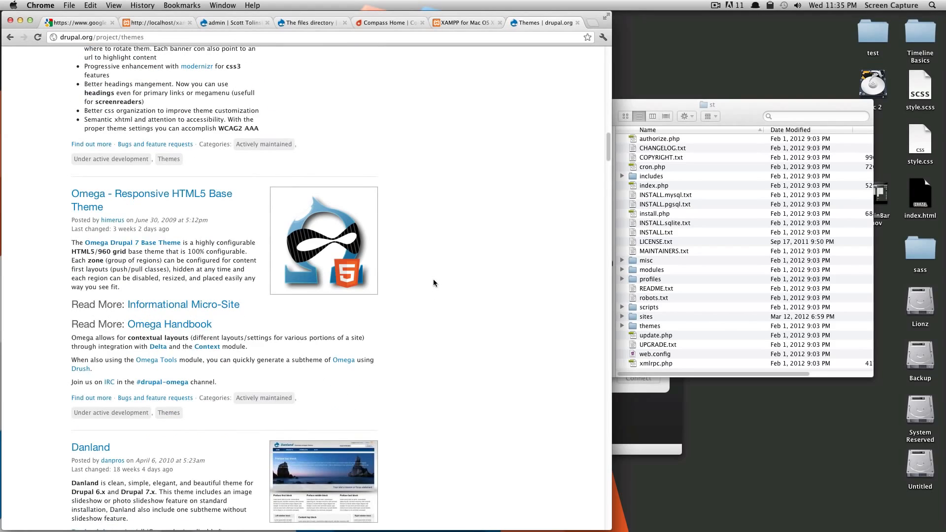
pyautogui.click(167, 198)
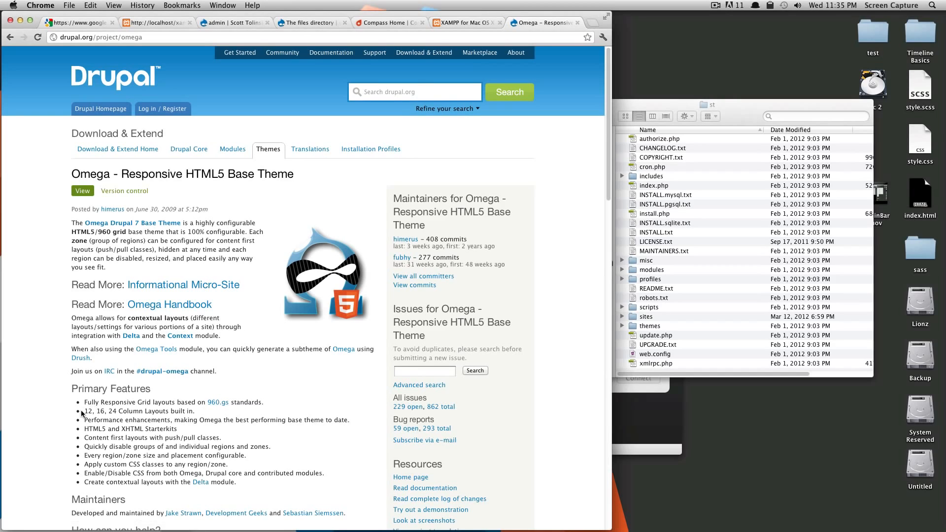
# - Review the Omega theme's features and project details, and view its Informational Micro-Site in a separate tab
pyautogui.moveTo(83, 411); pyautogui.dragTo(132, 413)
pyautogui.scroll(-3, 296, 345)
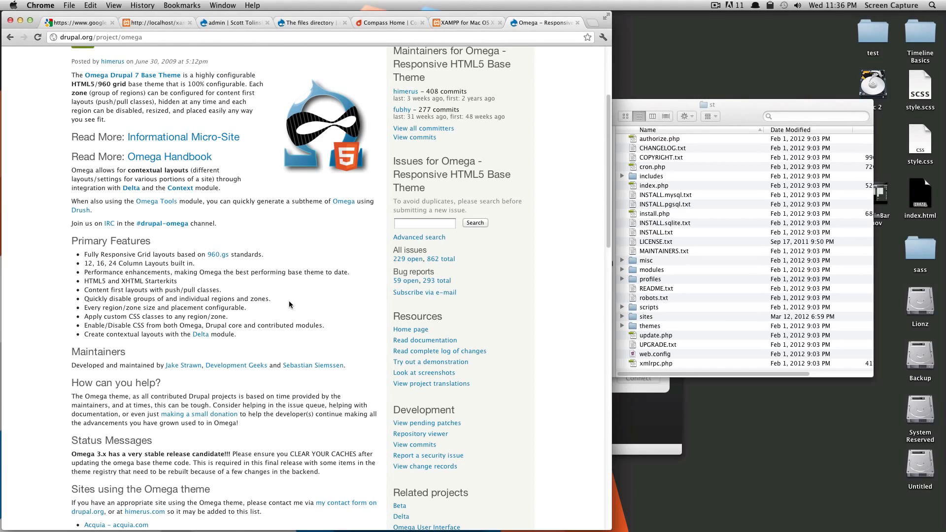
pyautogui.scroll(-10, 290, 304)
pyautogui.scroll(-15, 290, 312)
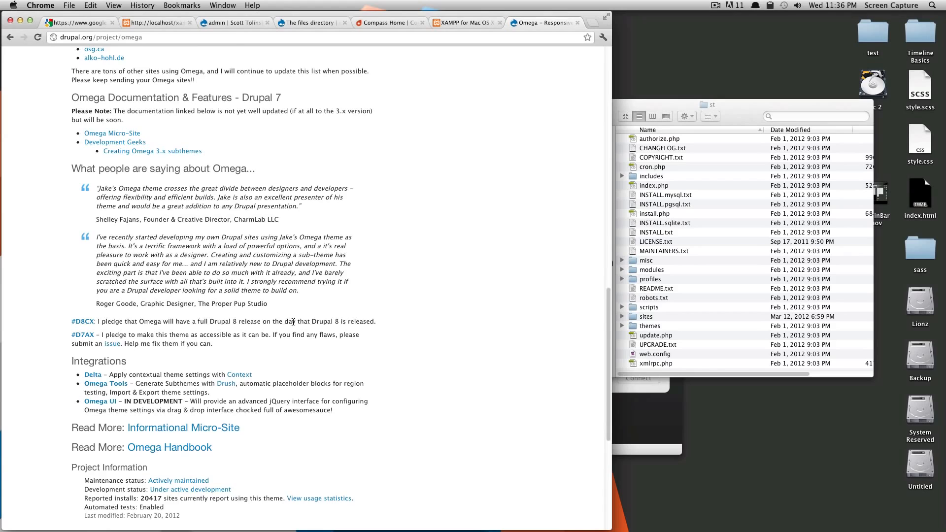
pyautogui.scroll(-4, 293, 326)
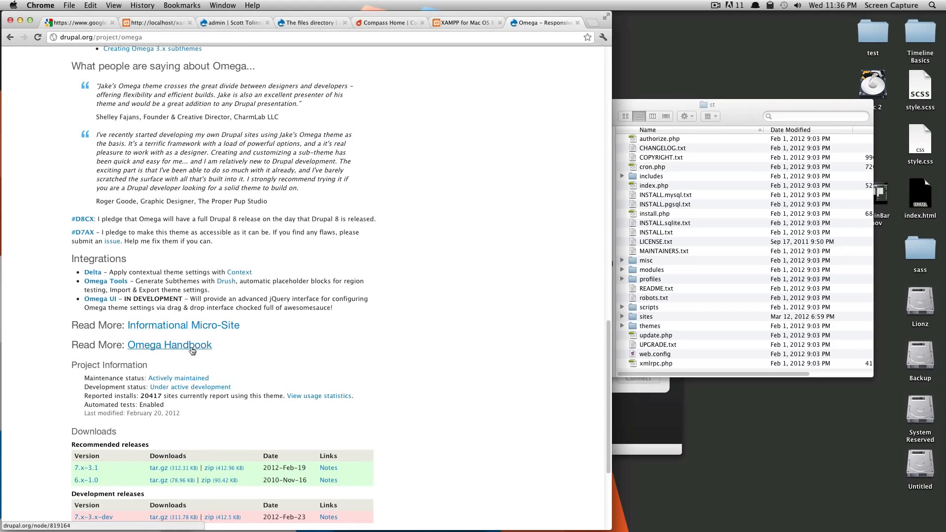
pyautogui.rightClick(249, 331)
pyautogui.click(268, 336)
pyautogui.click(540, 24)
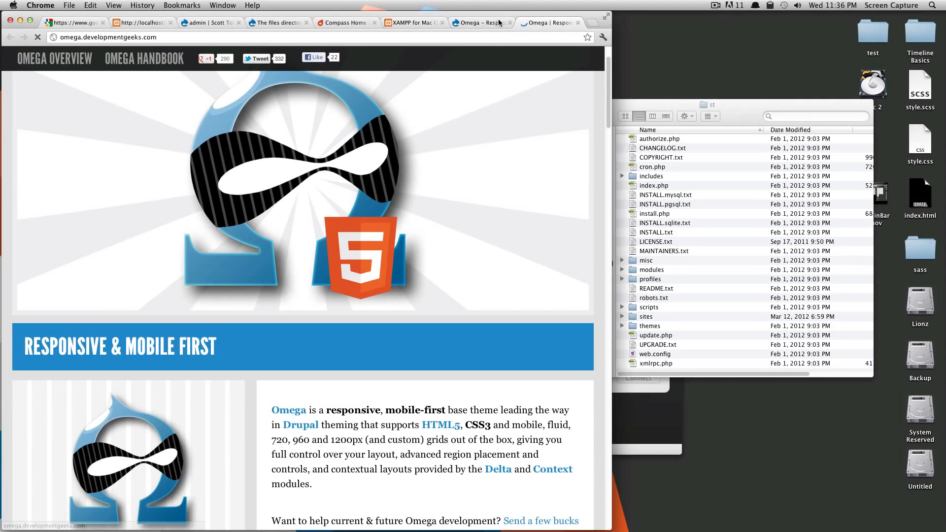
# - Return to the Omega project page and download the recommended 7.x-3.1 release as a zip
pyautogui.click(497, 21)
pyautogui.scroll(-4, 314, 298)
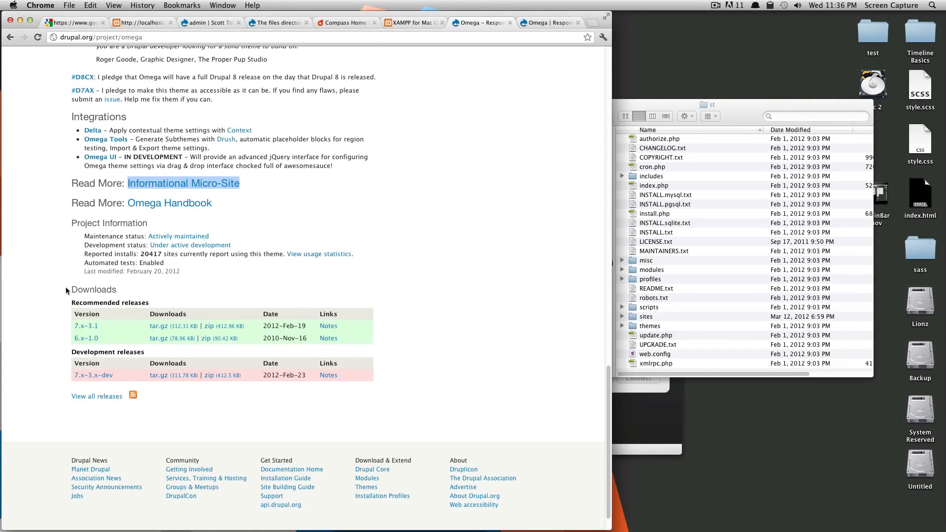
pyautogui.moveTo(66, 287); pyautogui.dragTo(341, 309)
pyautogui.click(445, 306)
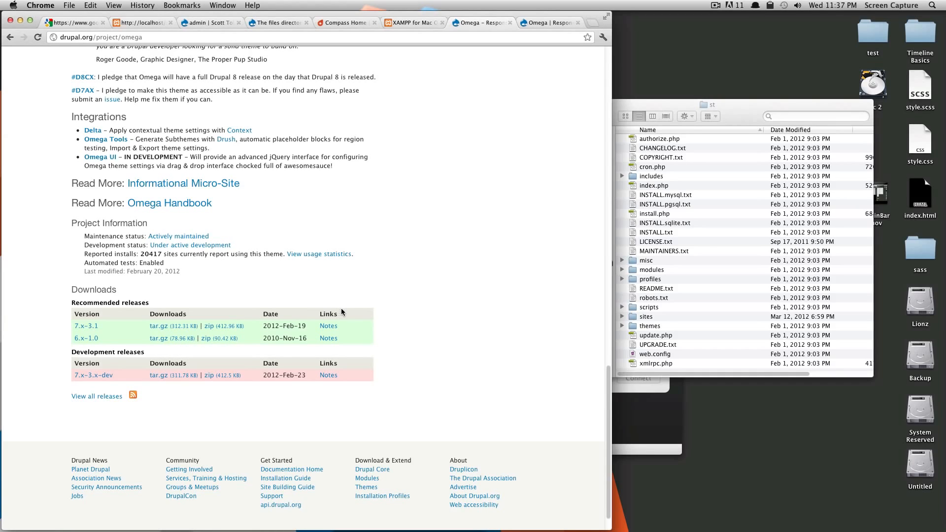
pyautogui.click(222, 328)
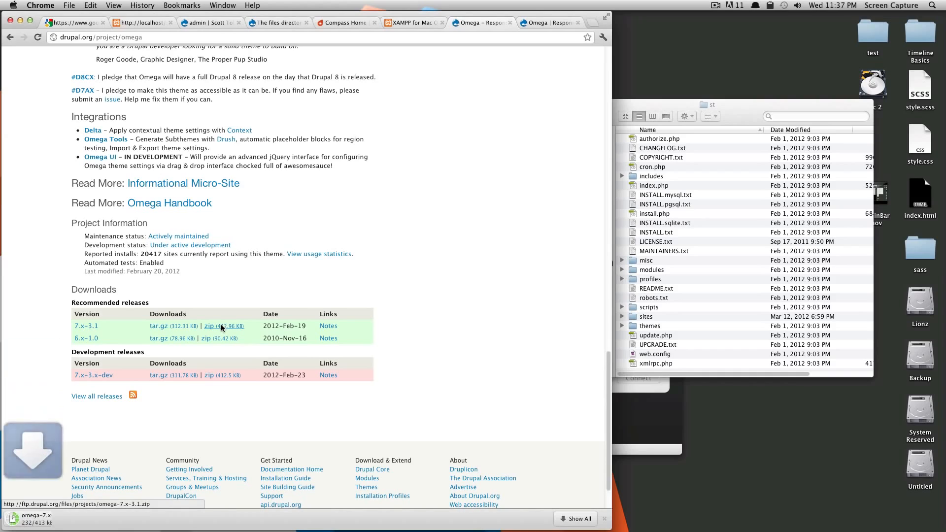
# - Reveal the downloaded omega-7.x-3.1.zip in Finder and place the Downloads window beside the st site folder's window
pyautogui.click(674, 112)
pyautogui.click(85, 517)
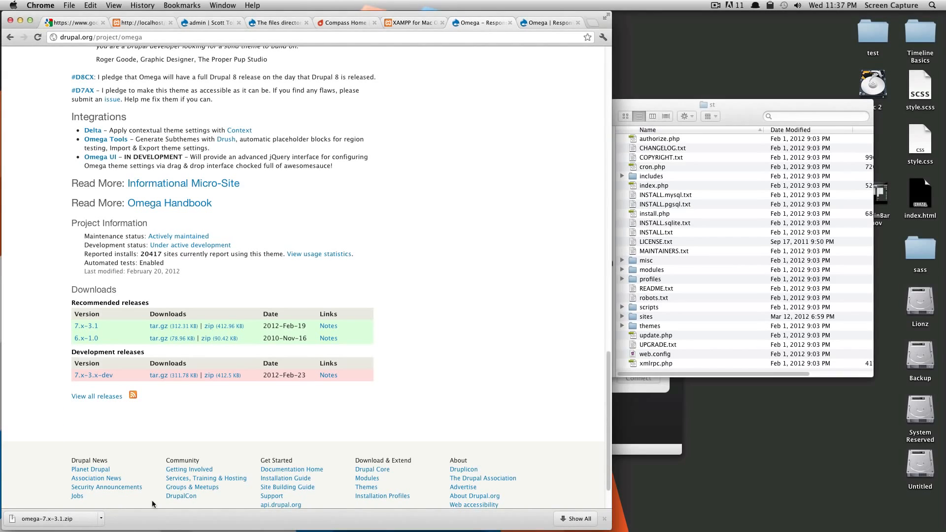
pyautogui.rightClick(30, 523)
pyautogui.click(64, 504)
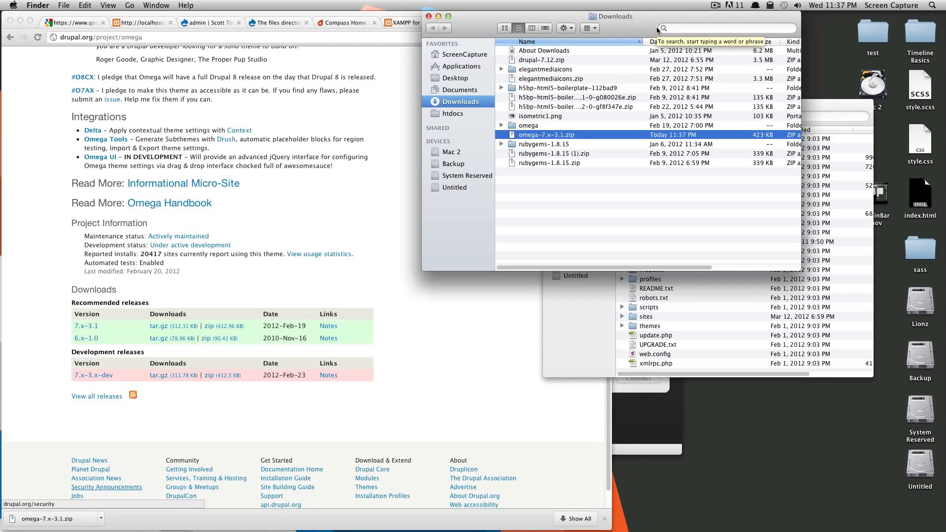
pyautogui.moveTo(656, 27); pyautogui.dragTo(415, 112)
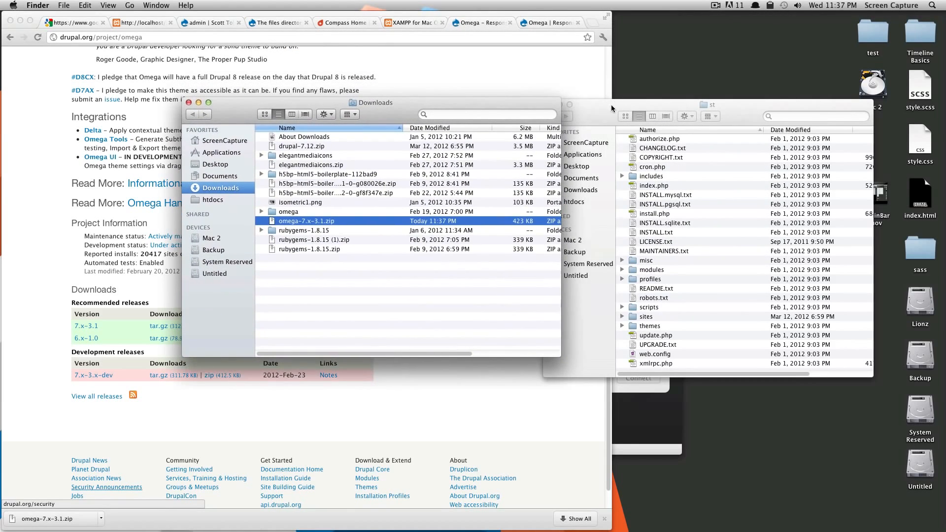
pyautogui.moveTo(611, 104); pyautogui.dragTo(632, 109)
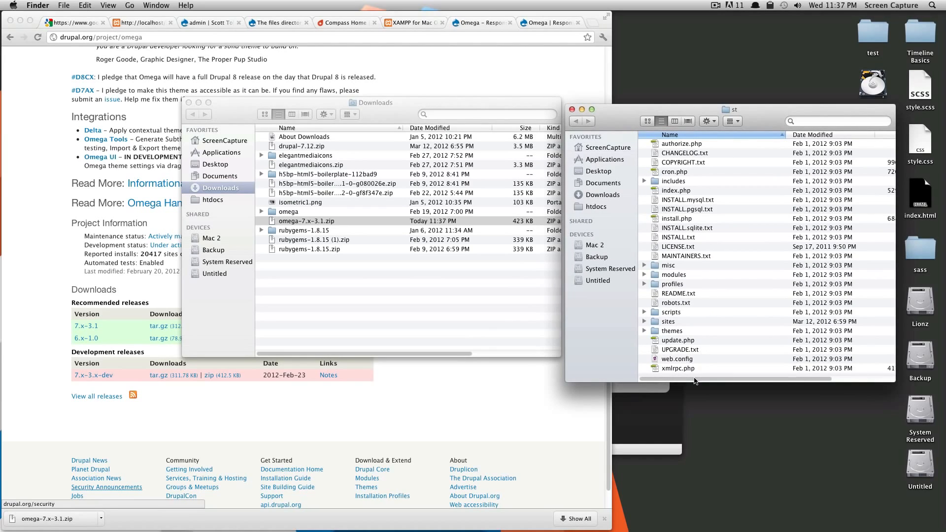
# - Open the Drupal site's sites folder and expand all and its themes subfolder
pyautogui.doubleClick(667, 322)
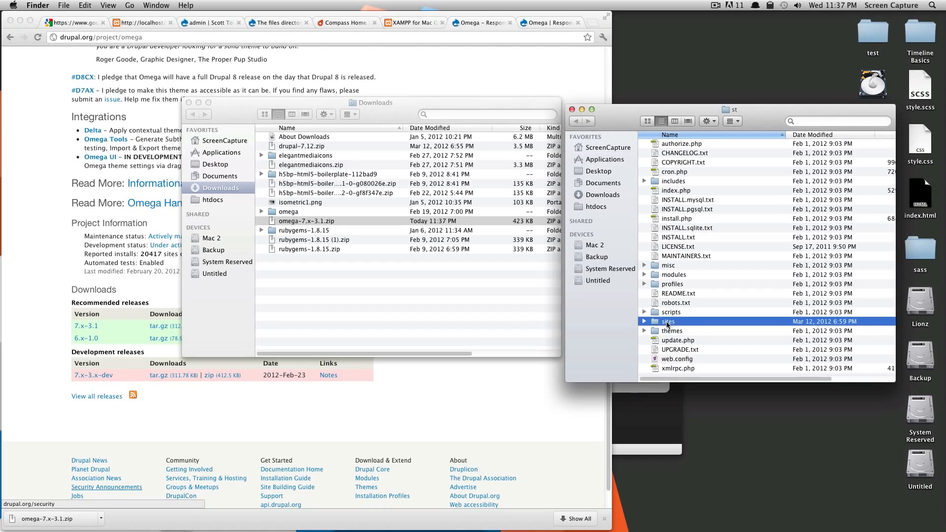
pyautogui.click(645, 153)
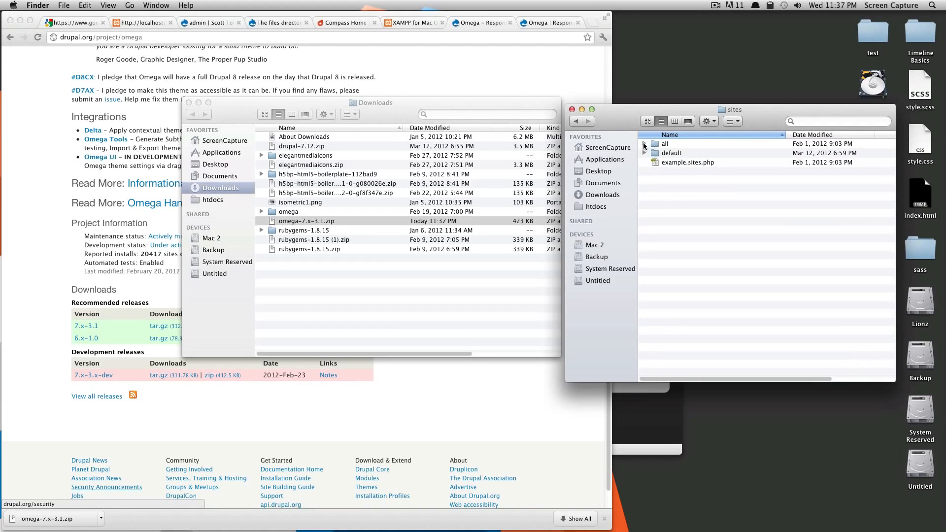
pyautogui.click(645, 144)
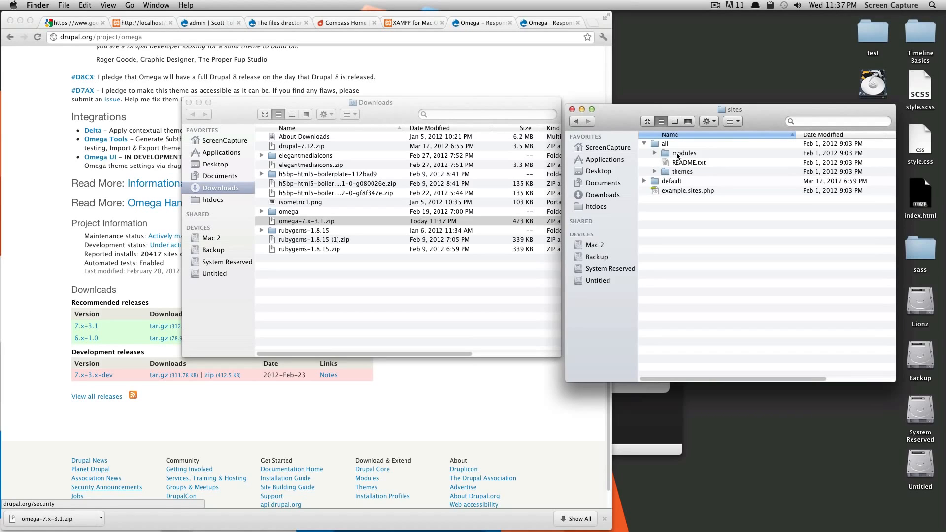
pyautogui.click(655, 171)
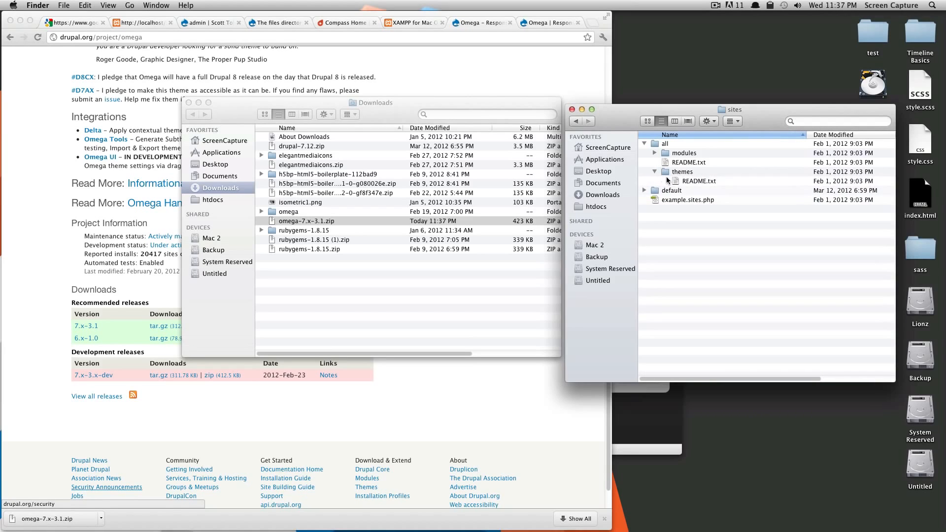
# - Move the extracted omega folder from Downloads into sites/all/themes and check its contents
pyautogui.click(324, 277)
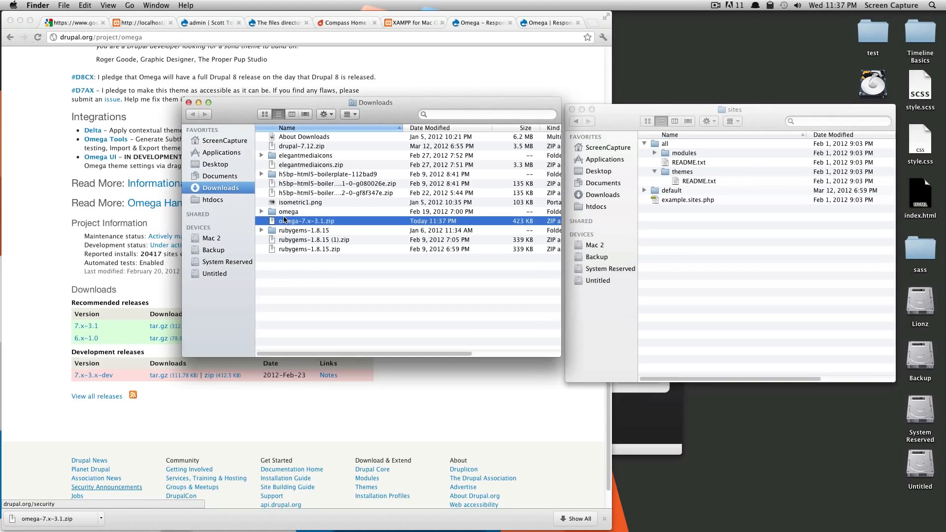
pyautogui.moveTo(273, 214); pyautogui.dragTo(667, 174)
pyautogui.click(664, 181)
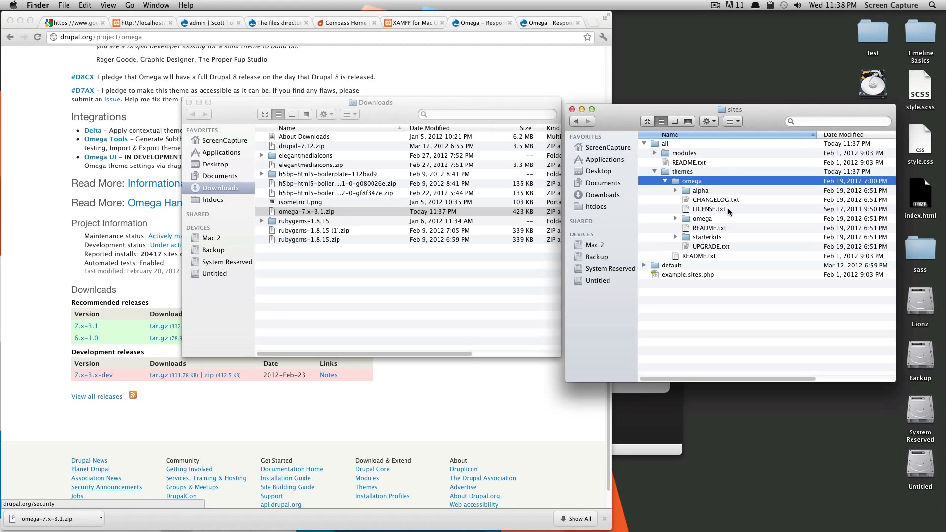
pyautogui.click(665, 181)
# - Switch to Chrome and open the Appearance administration page of the local Drupal site
pyautogui.click(518, 84)
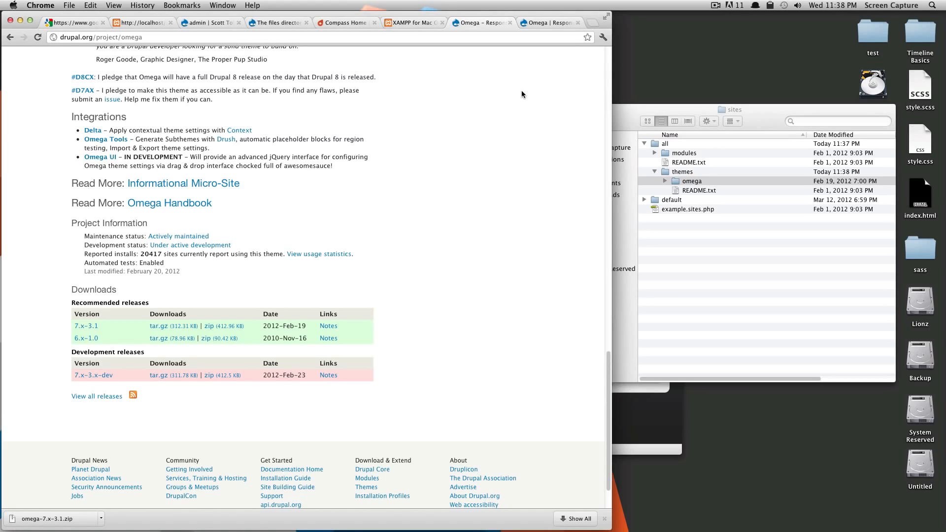
pyautogui.click(705, 236)
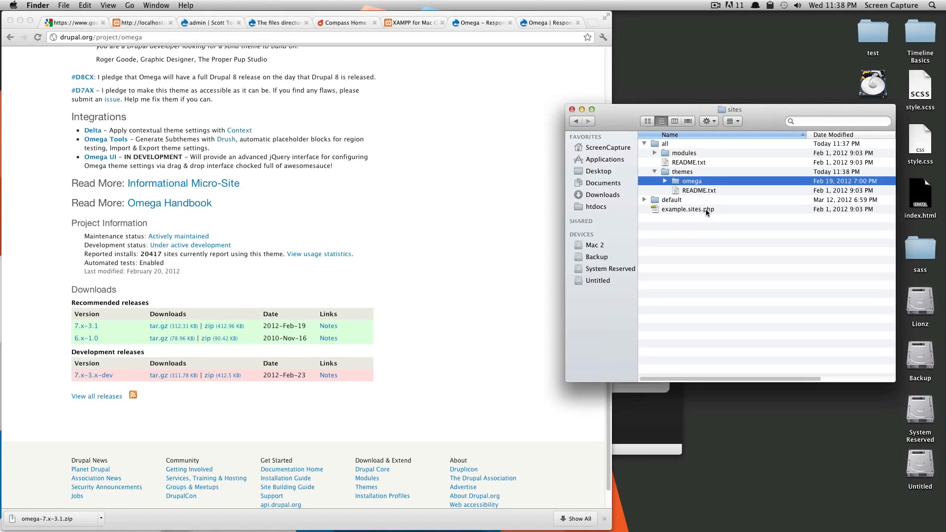
pyautogui.click(457, 120)
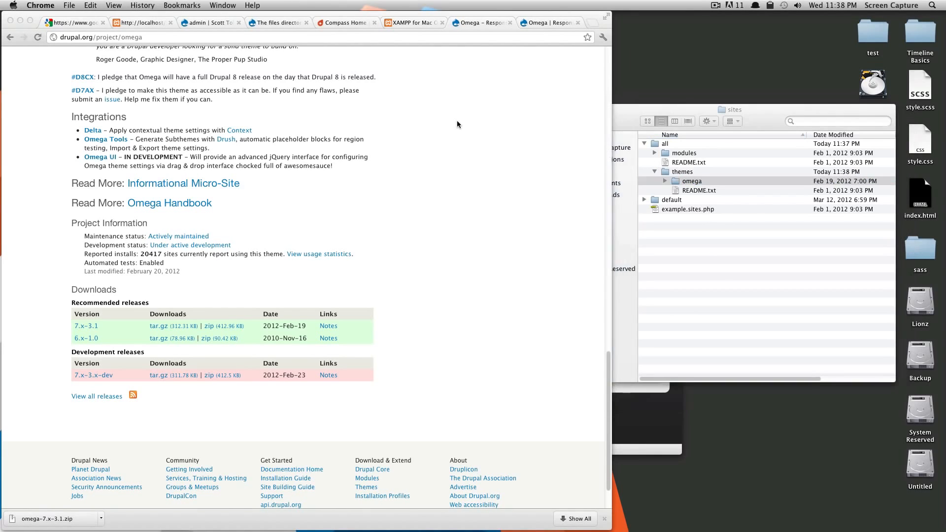
pyautogui.click(222, 25)
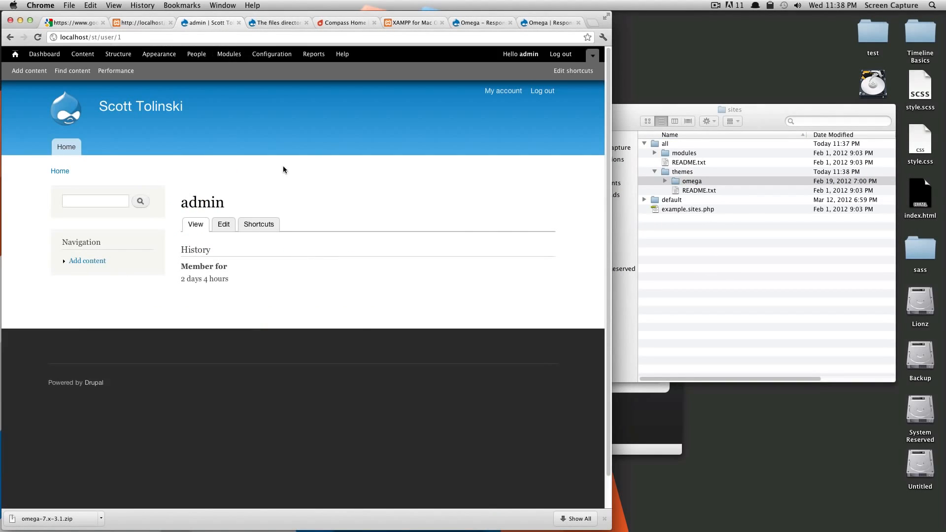
pyautogui.click(168, 57)
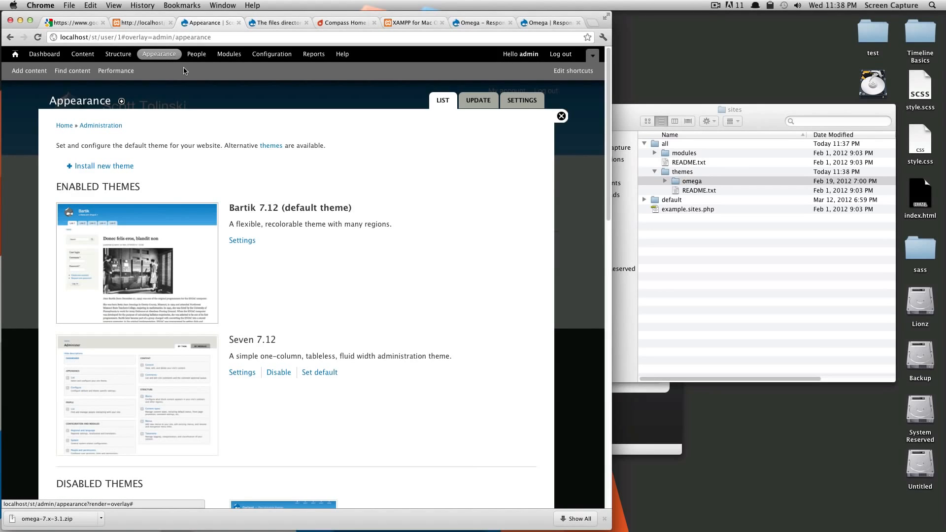
# - Enable the Omega 7.x-3.1 theme from the disabled themes without making it the default
pyautogui.scroll(-10, 276, 175)
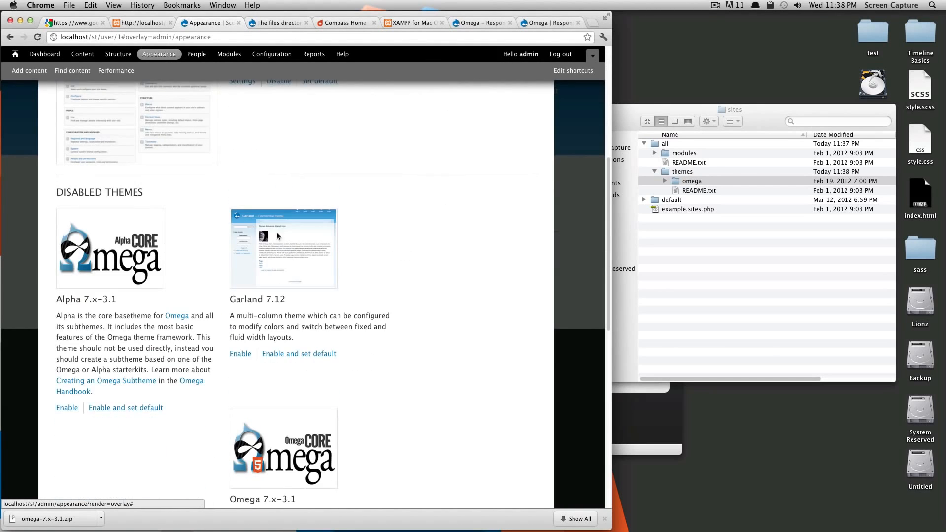
pyautogui.scroll(-5, 283, 282)
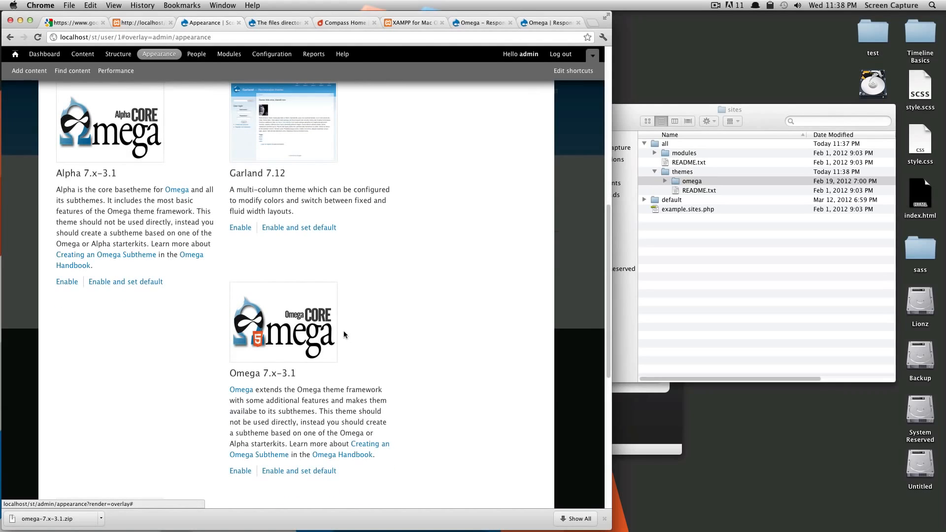
pyautogui.scroll(-3, 416, 386)
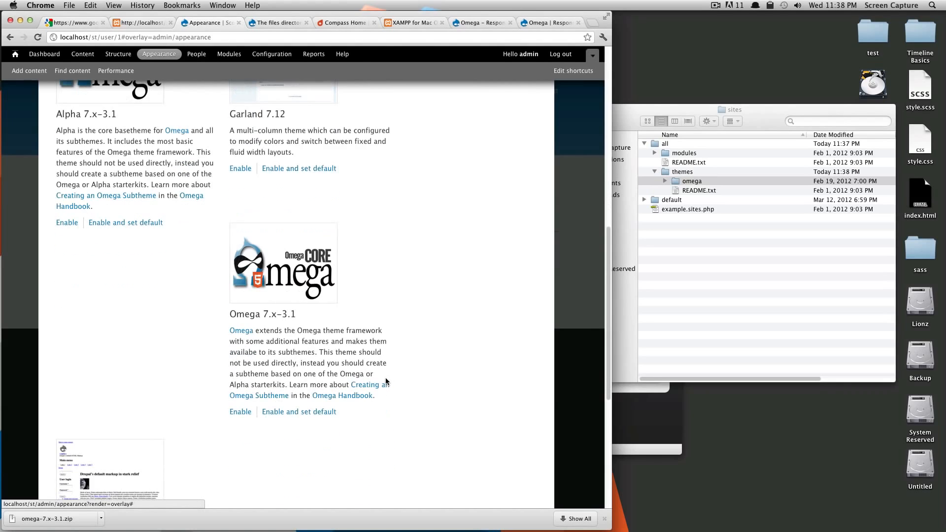
pyautogui.click(247, 413)
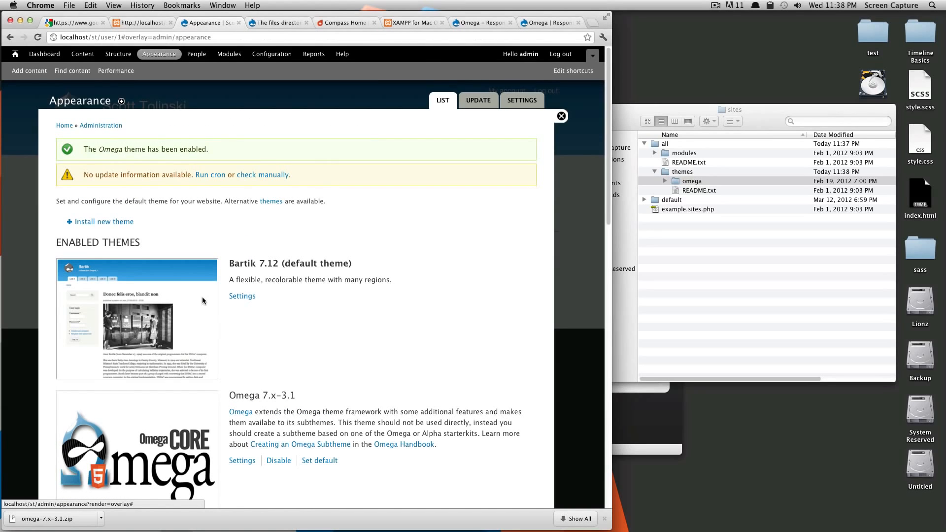
# - Set the enabled Omega 7.x-3.1 theme as the site's default theme
pyautogui.scroll(-5, 202, 301)
pyautogui.scroll(-3, 280, 330)
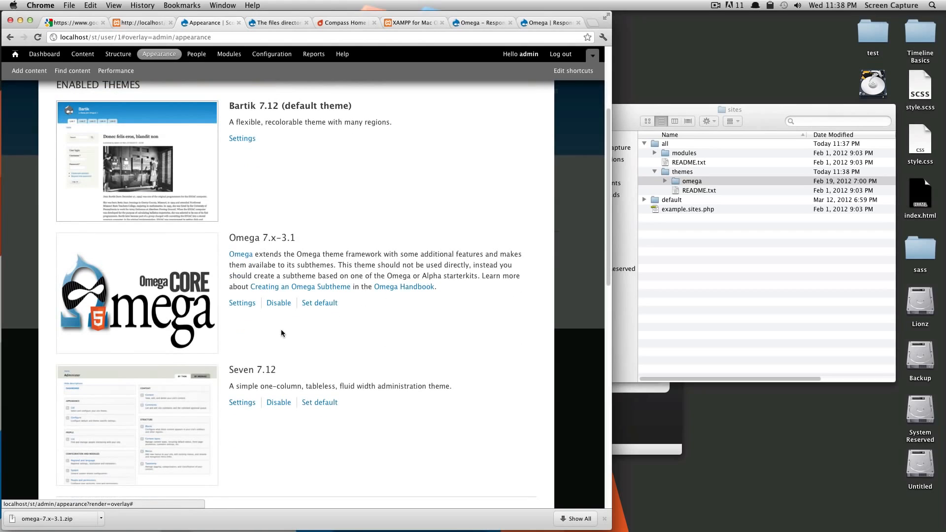
pyautogui.click(325, 304)
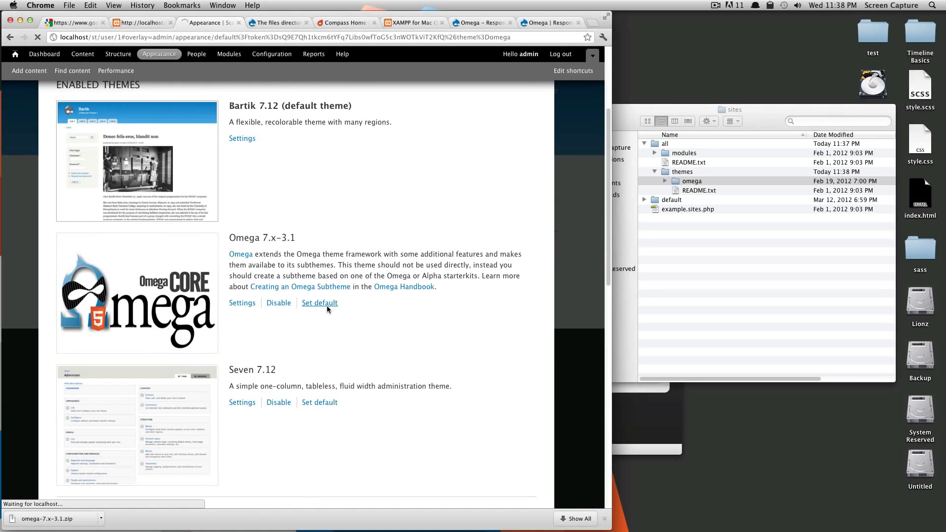
# - Disable the Bartik 7.12 theme in the list of enabled themes
pyautogui.scroll(-3, 312, 317)
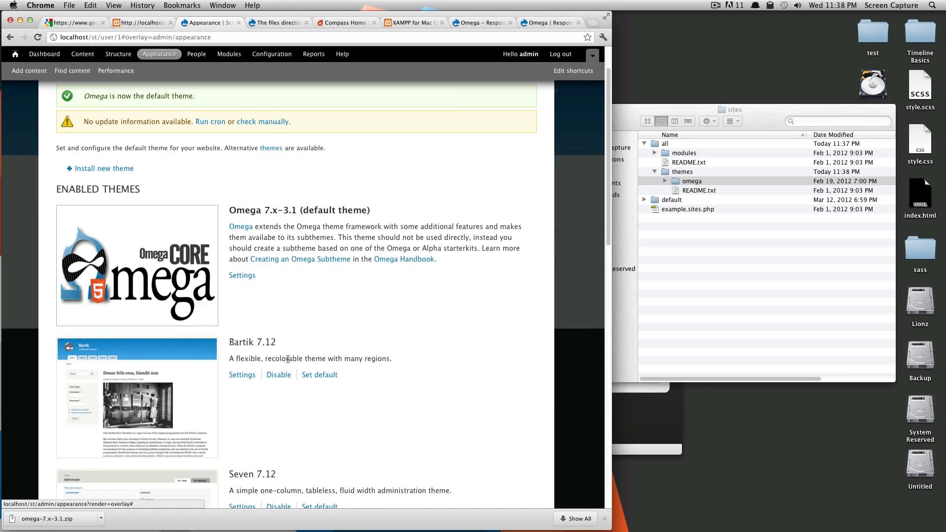
pyautogui.scroll(-3, 291, 362)
pyautogui.click(289, 327)
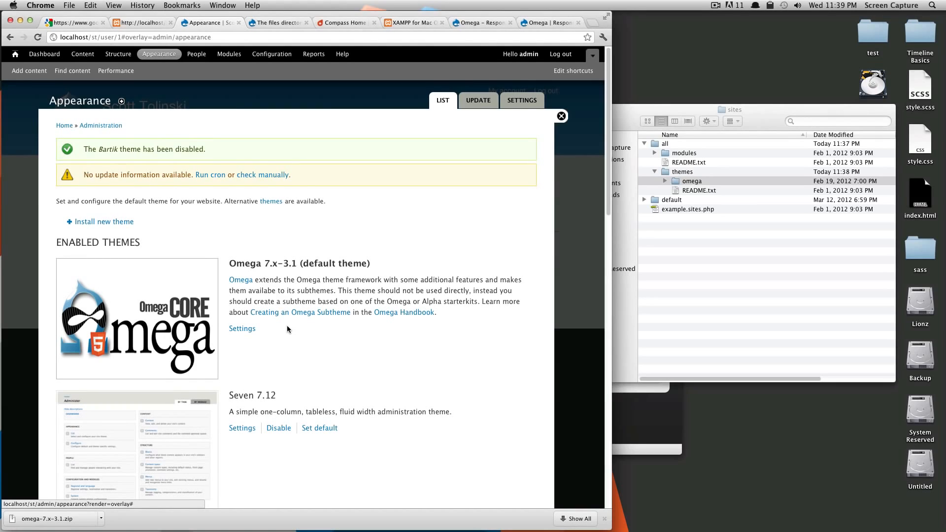
# - Review the enabled and disabled theme lists and close the Appearance overlay to return to the admin account page
pyautogui.scroll(-15, 287, 329)
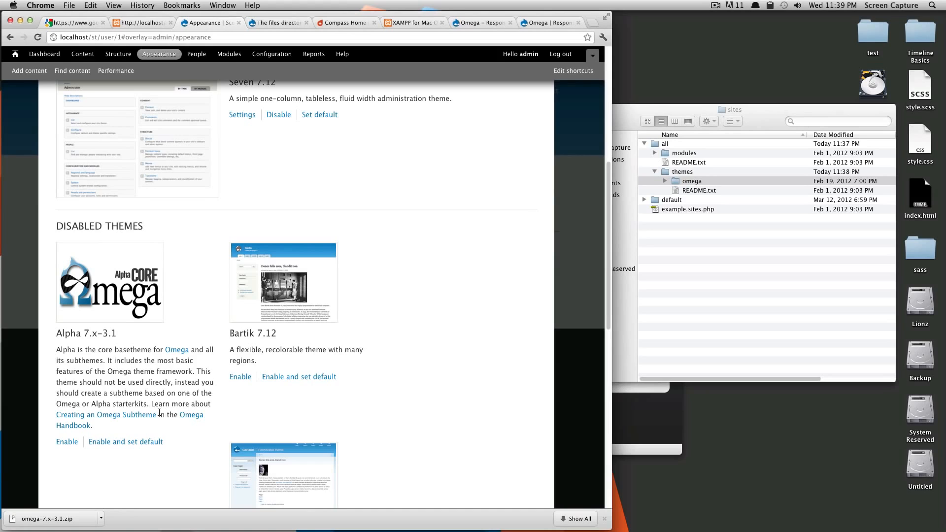
pyautogui.scroll(3, 147, 392)
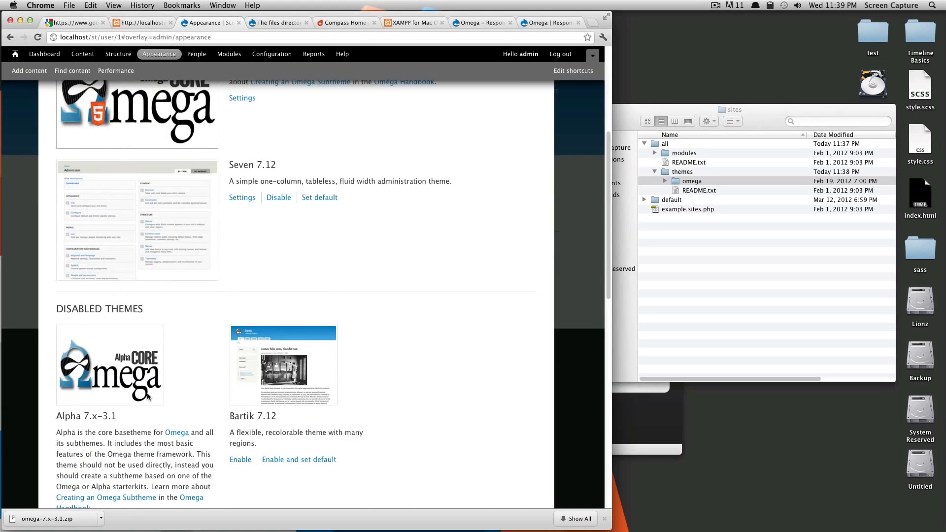
pyautogui.scroll(5, 146, 395)
pyautogui.scroll(3, 276, 297)
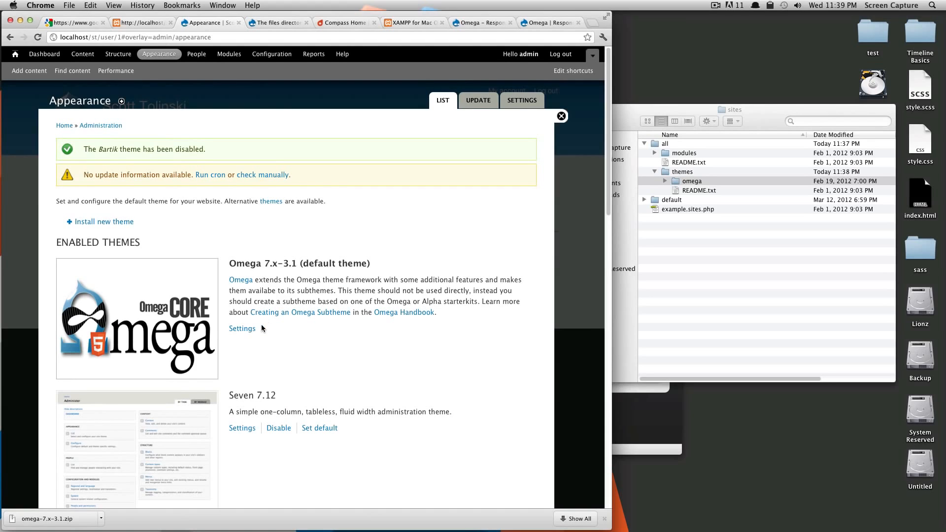
pyautogui.scroll(-15, 274, 332)
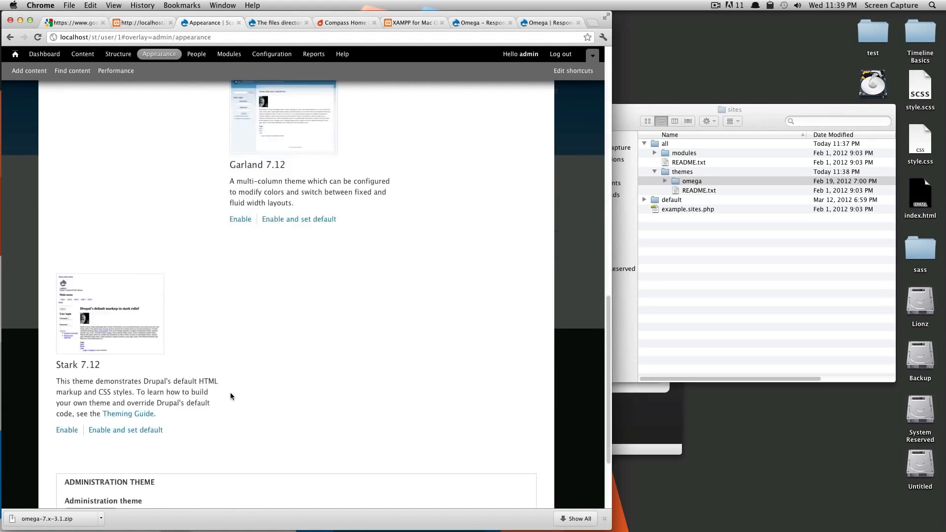
pyautogui.scroll(15, 296, 404)
pyautogui.click(561, 115)
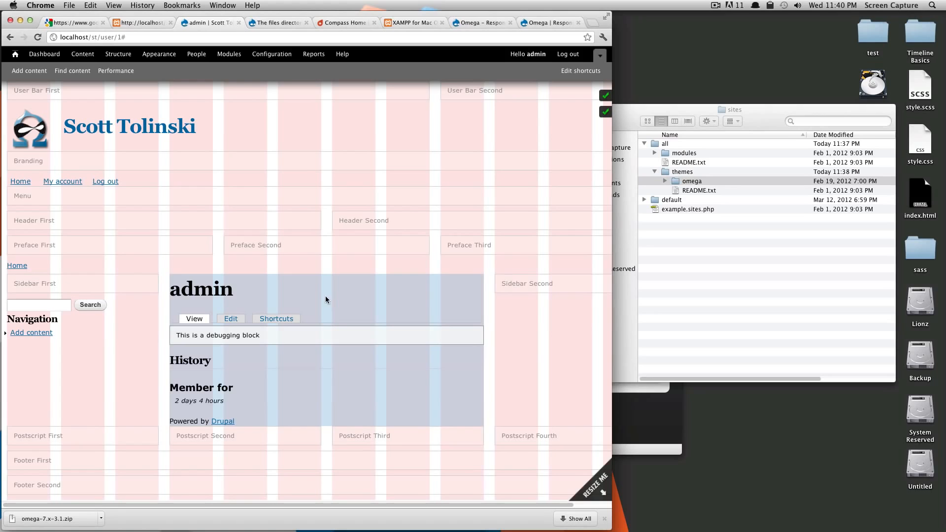
# - Turn off Omega's region debugging blocks and its grid overlay on the site page
pyautogui.moveTo(325, 295); pyautogui.dragTo(607, 115)
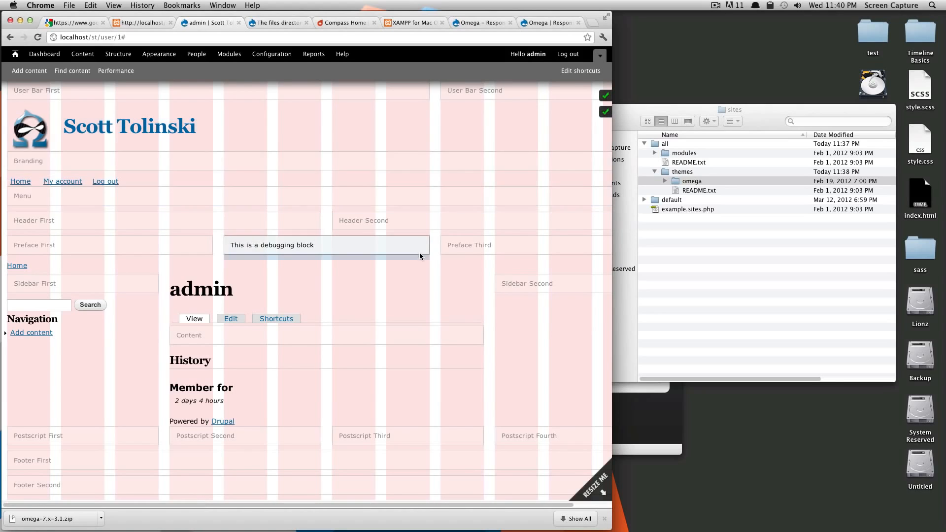
pyautogui.click(605, 111)
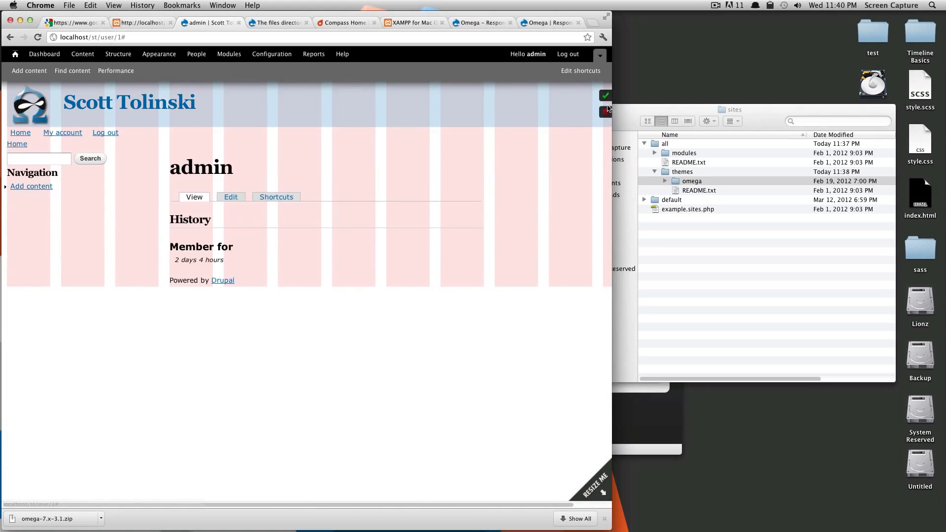
pyautogui.click(608, 97)
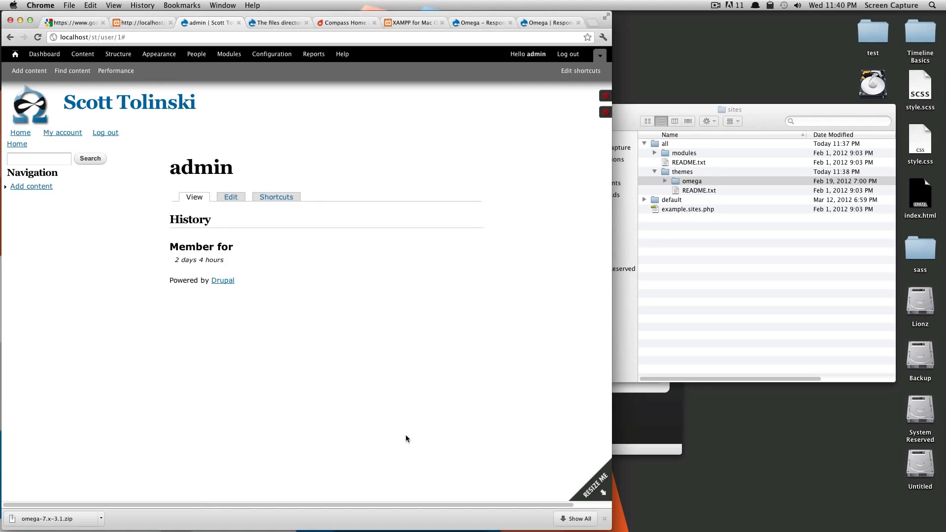
# - Dismiss the browser's downloads bar and widen the browser window slightly to test the responsive layout
pyautogui.click(604, 518)
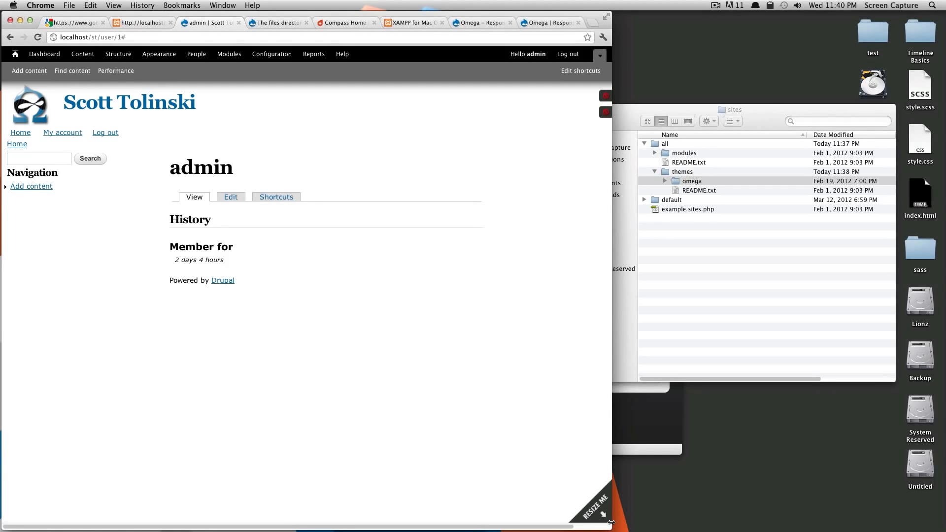
pyautogui.moveTo(610, 522); pyautogui.dragTo(635, 488)
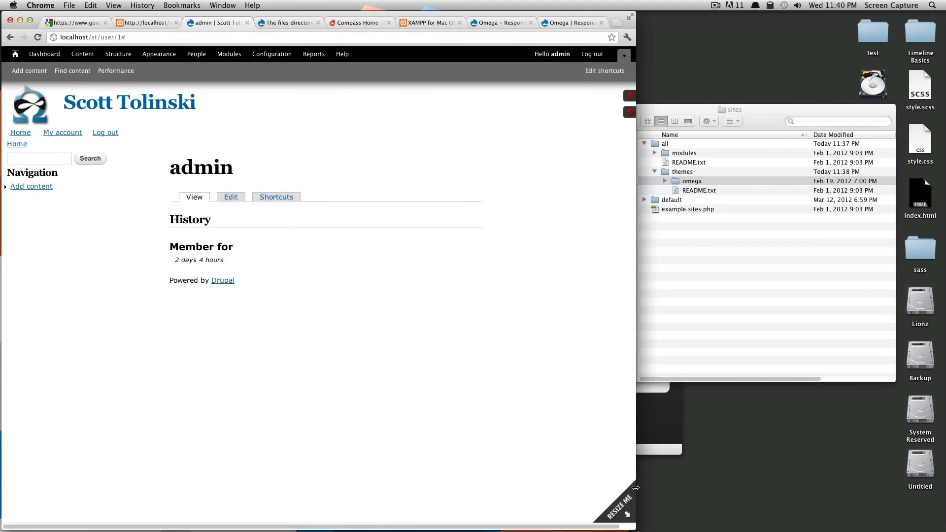